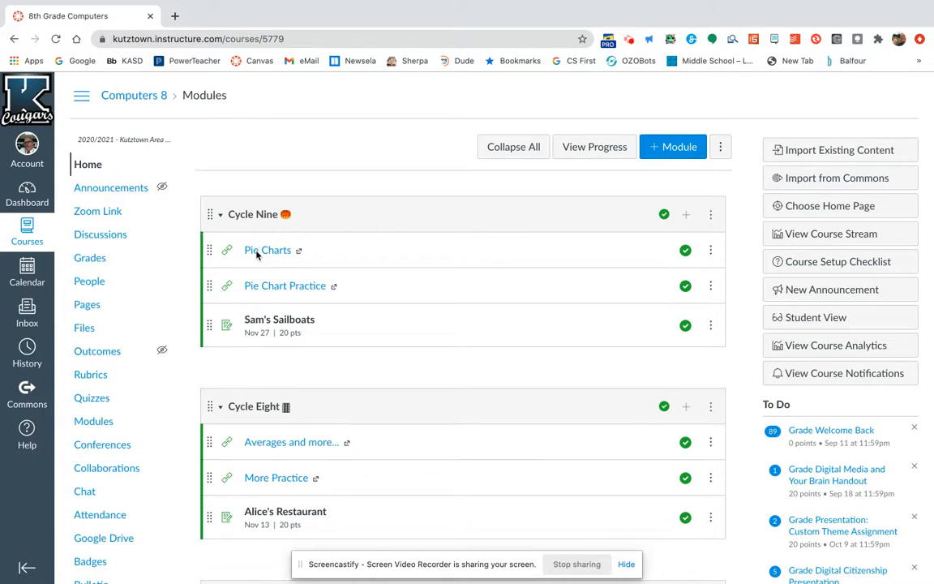
Open the Pie Charts item in Cycle Nine and make a copy of the Pete's Pies spreadsheet
click(256, 253)
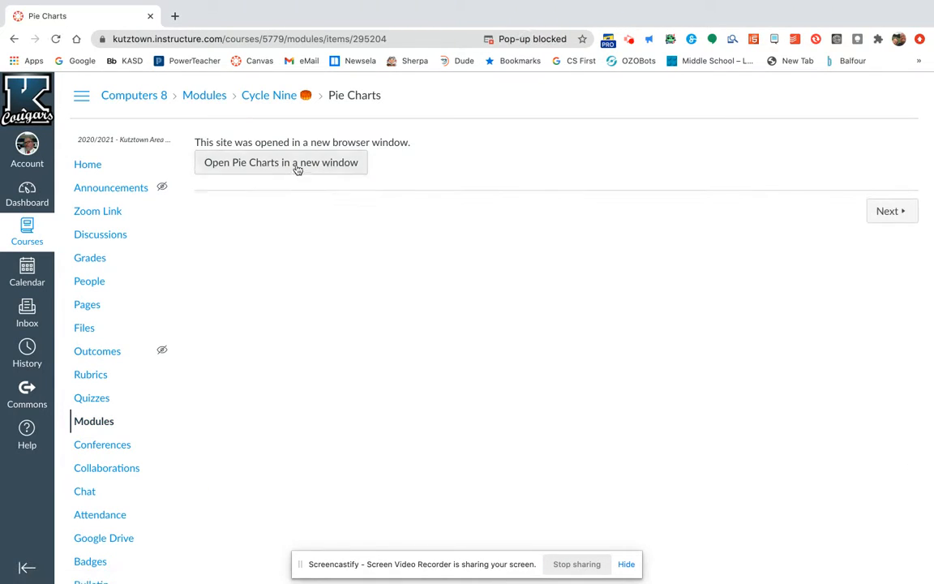
click(297, 167)
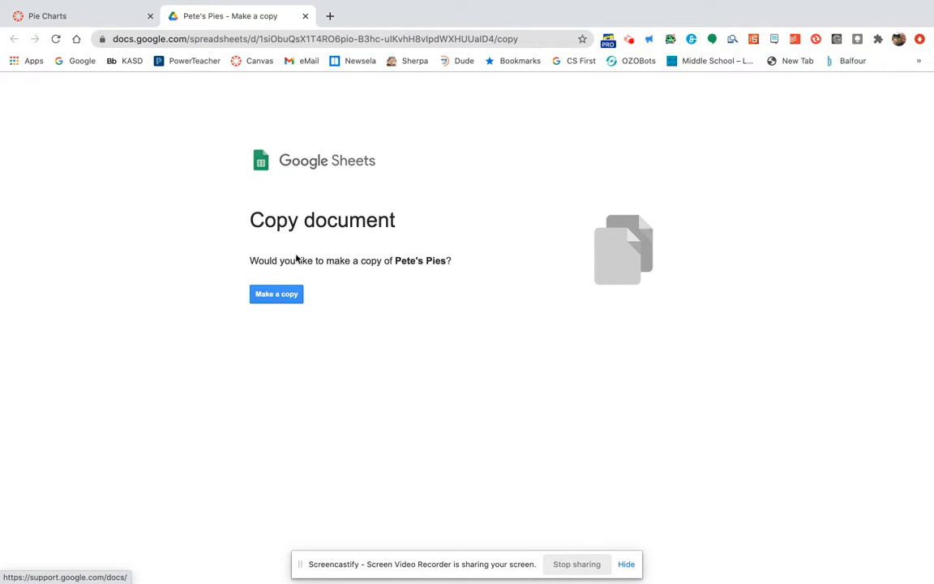
click(283, 297)
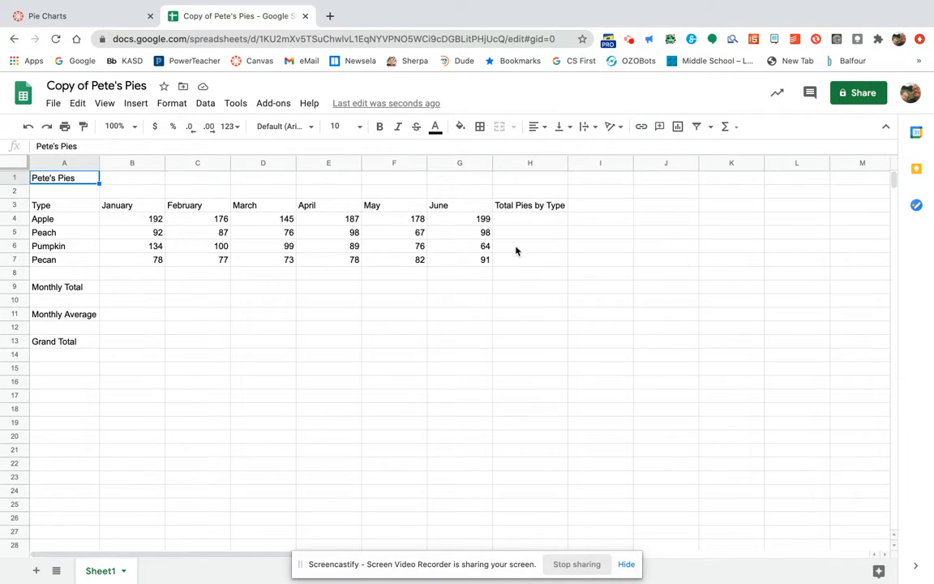
Total the Apple row in H4 with a SUM of B4:G4
click(524, 224)
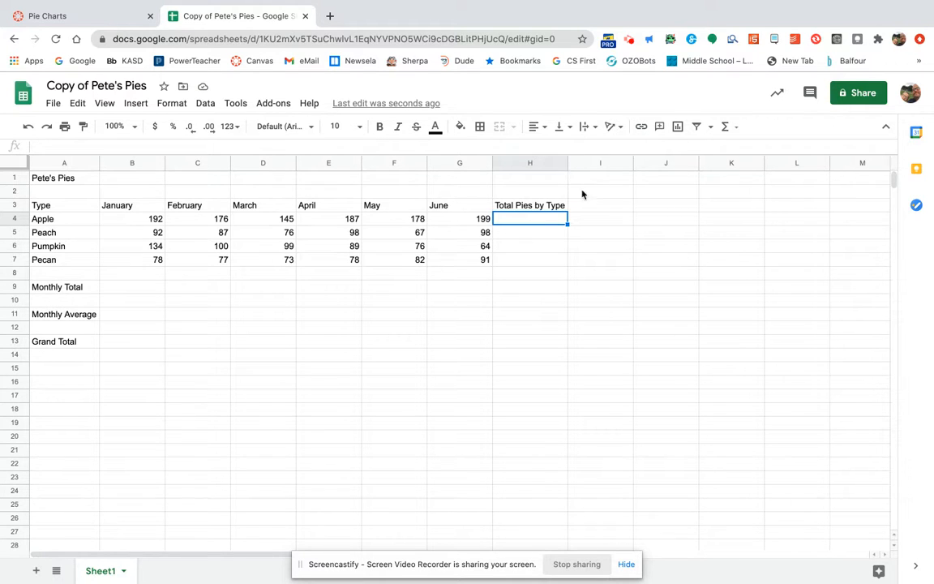
click(727, 127)
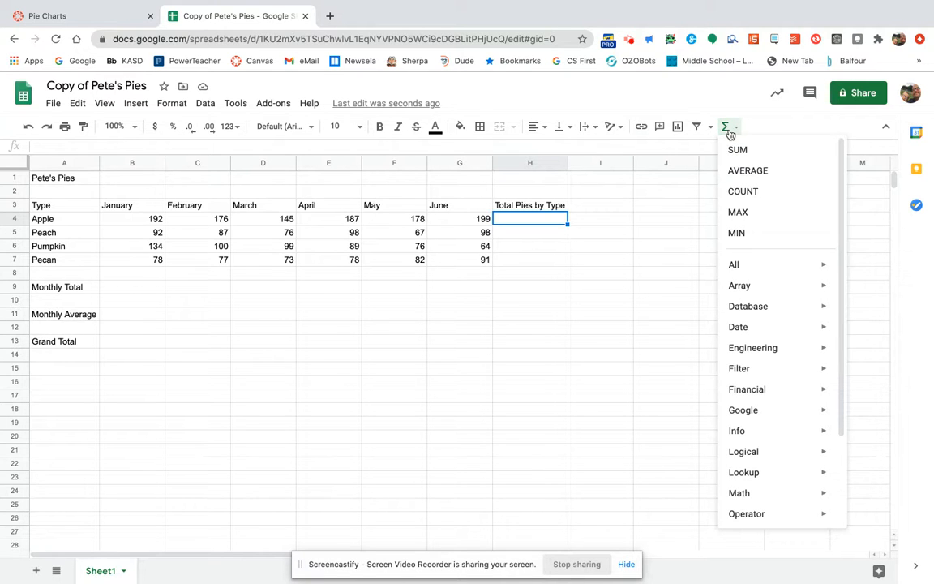
click(735, 149)
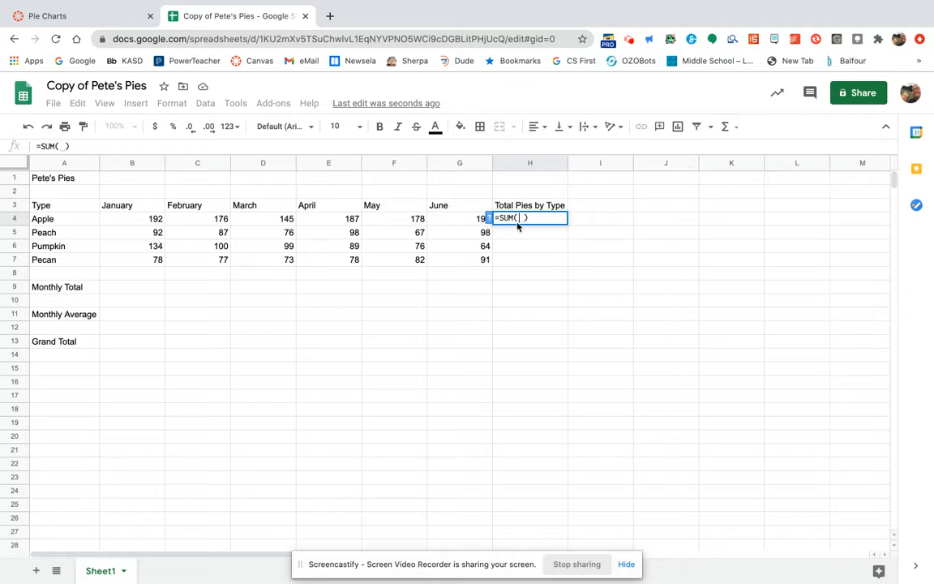
click(148, 218)
drag(149, 218, 461, 224)
key(Return)
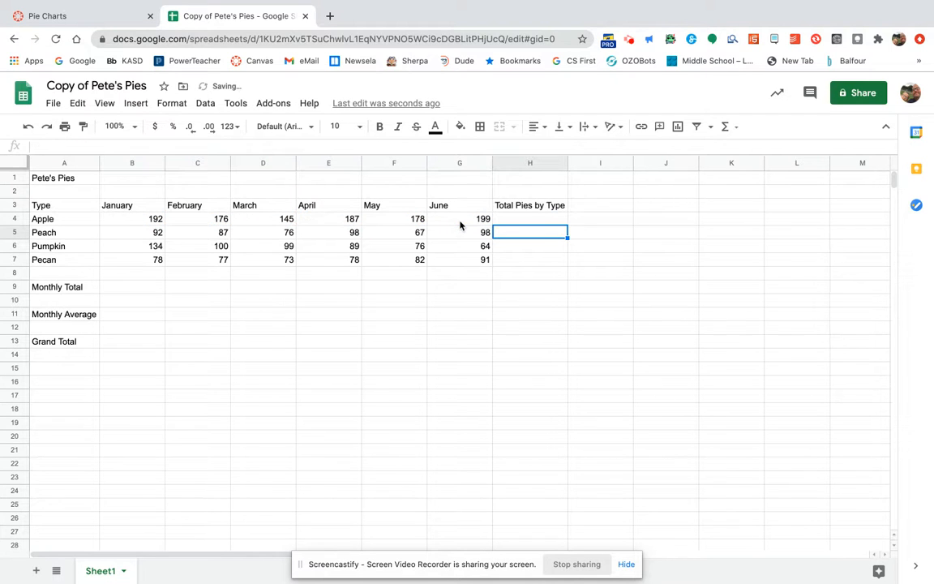
Total the Peach row in H5 with a SUM of B5:G5 and fill the formula down to H7
click(733, 129)
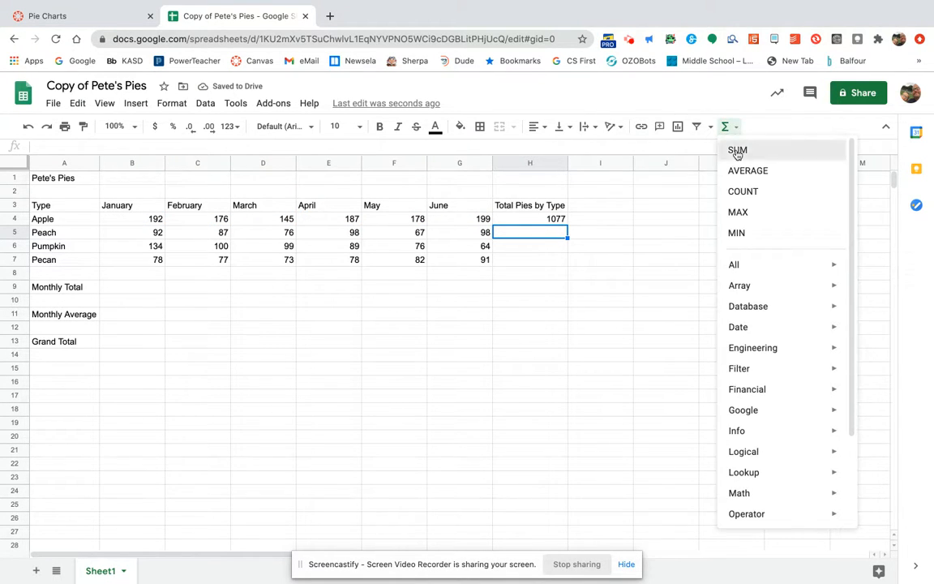
click(737, 151)
drag(141, 234, 456, 236)
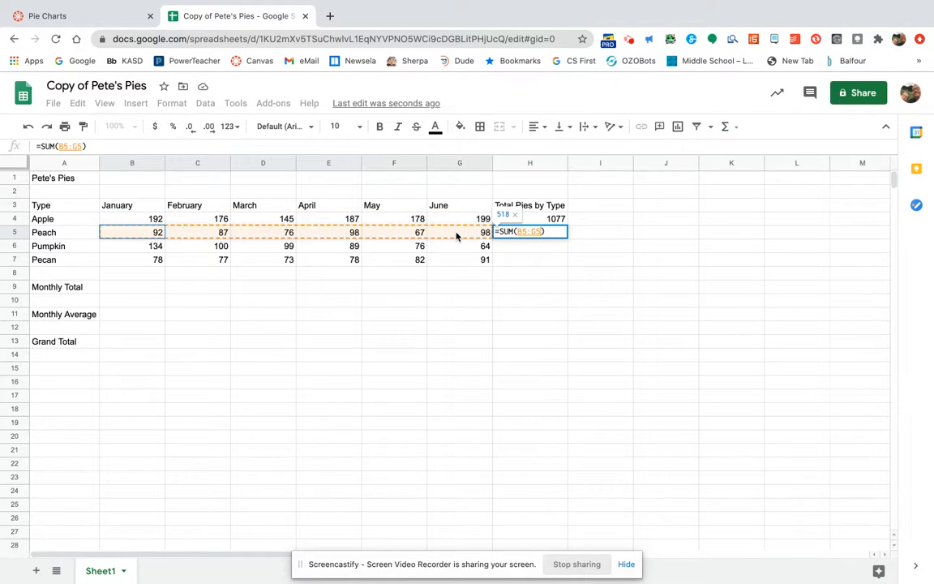
key(Return)
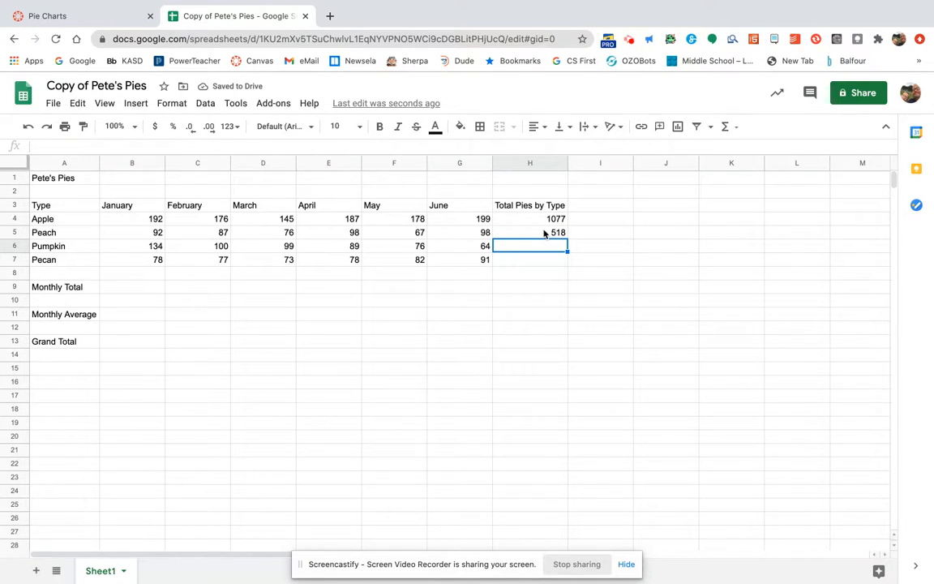
click(545, 233)
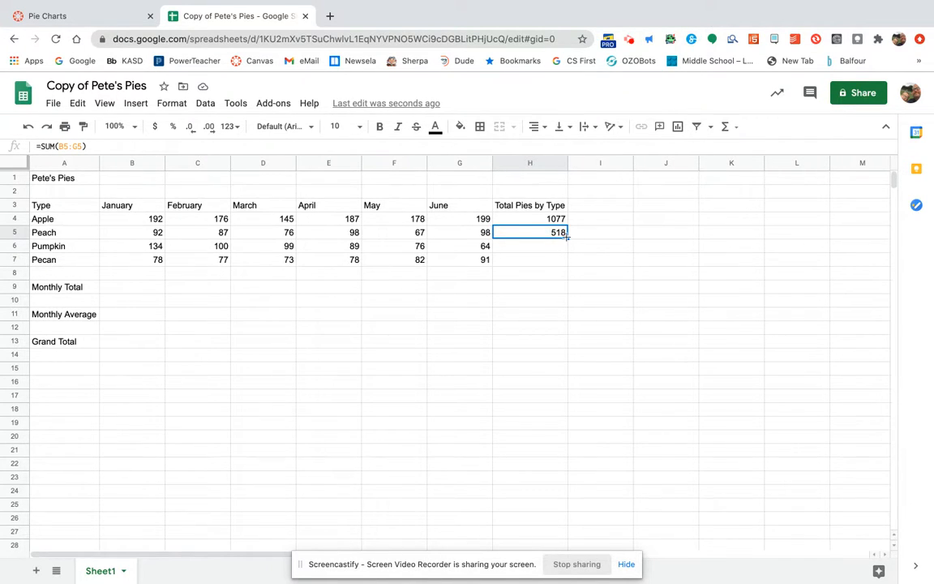
drag(568, 236, 563, 260)
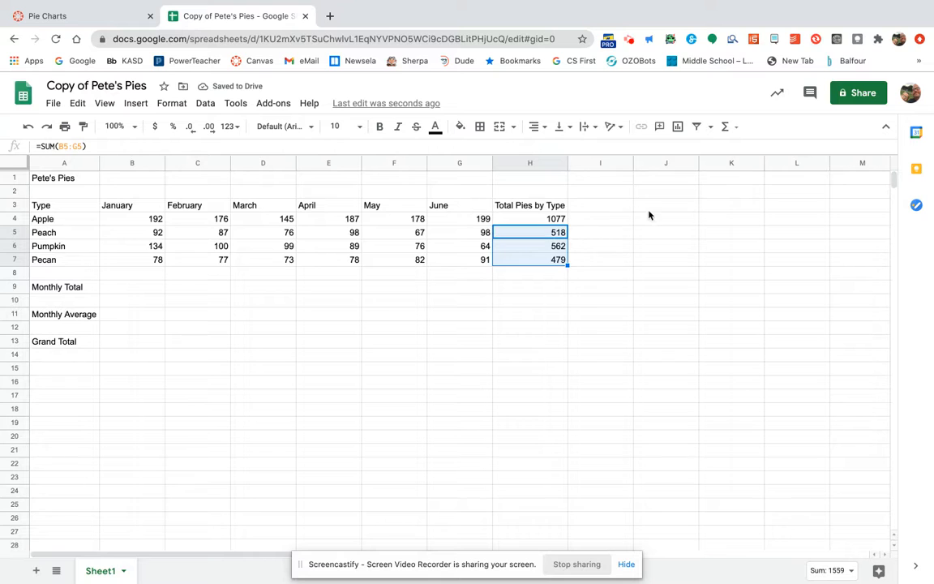
click(506, 288)
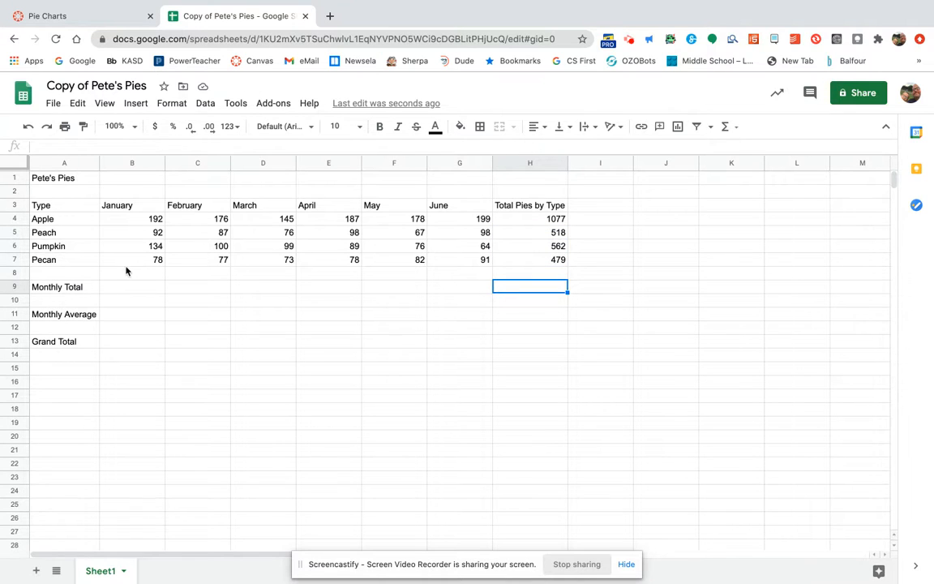
Enter January's monthly total in B9 as a SUM of B4:B7 and fill the formula across to G9
click(117, 286)
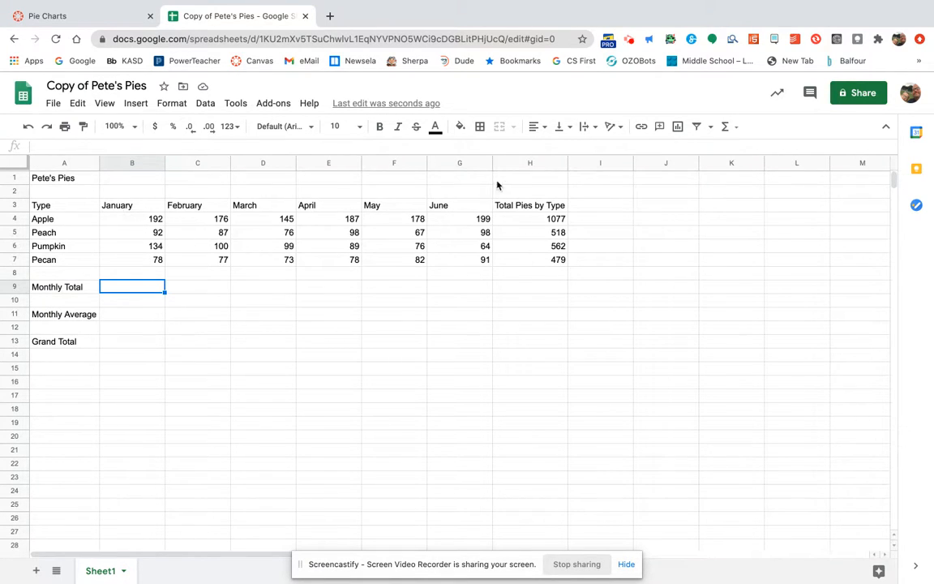
click(723, 130)
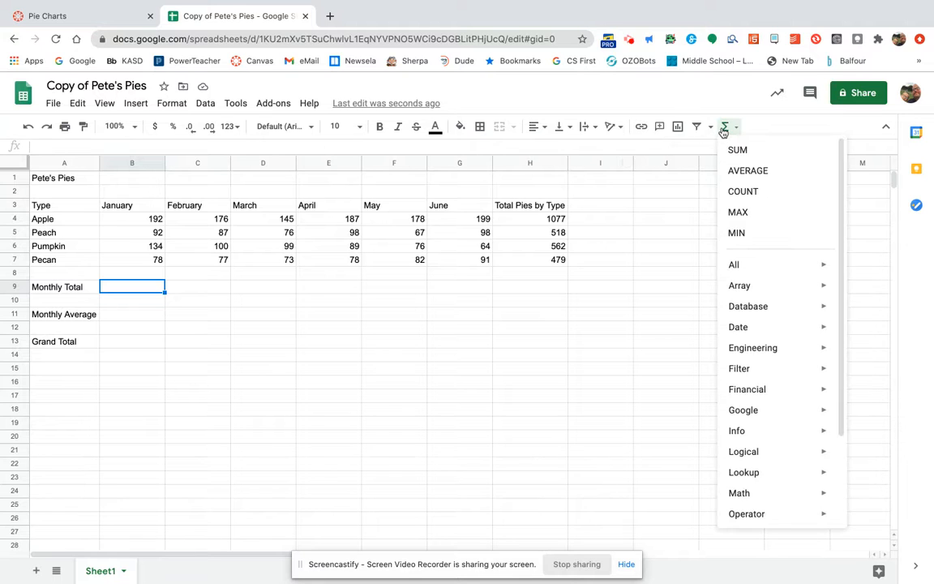
click(734, 150)
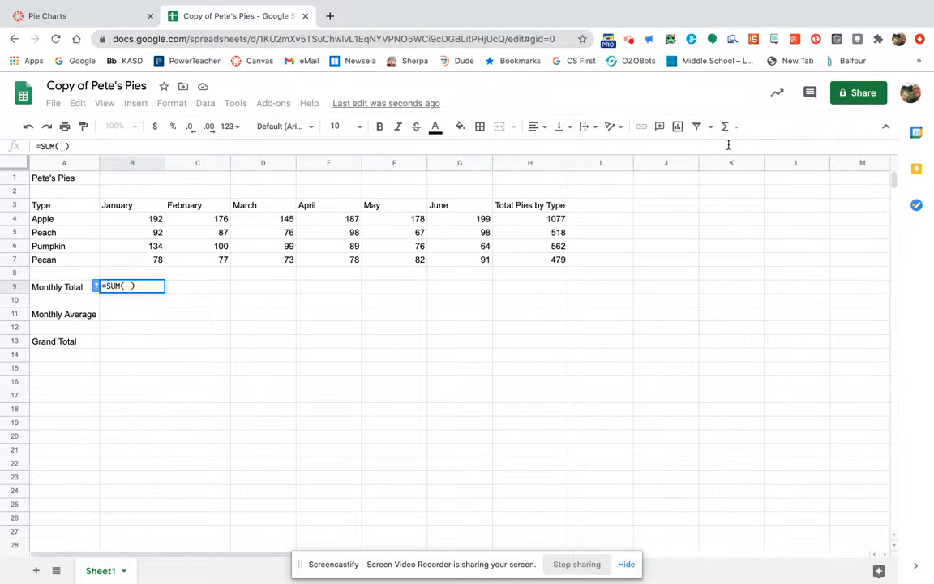
drag(148, 217, 149, 258)
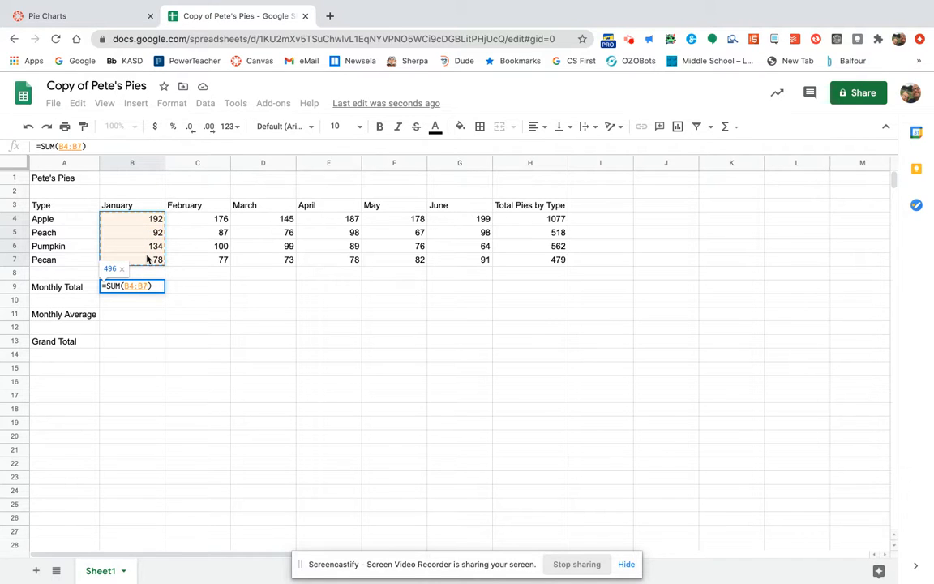
key(Return)
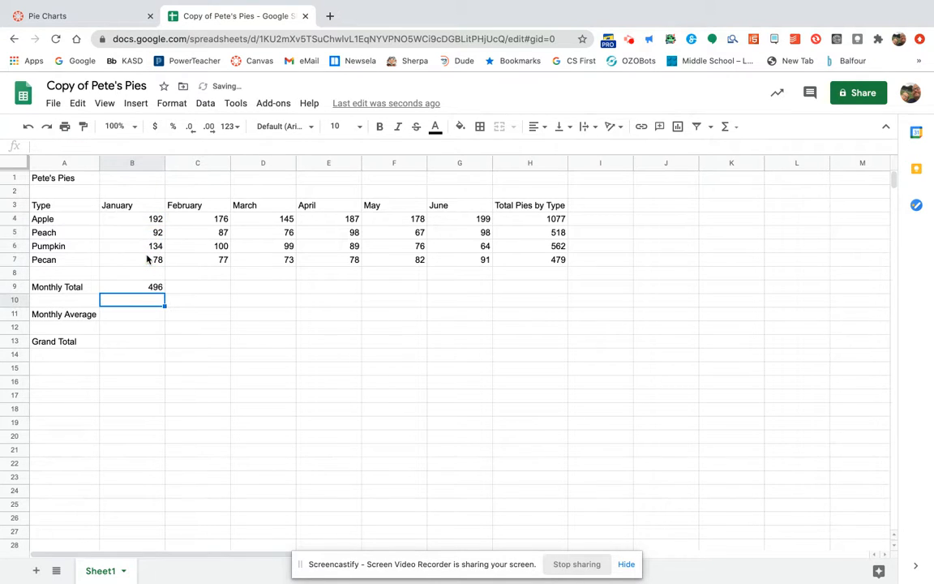
click(143, 286)
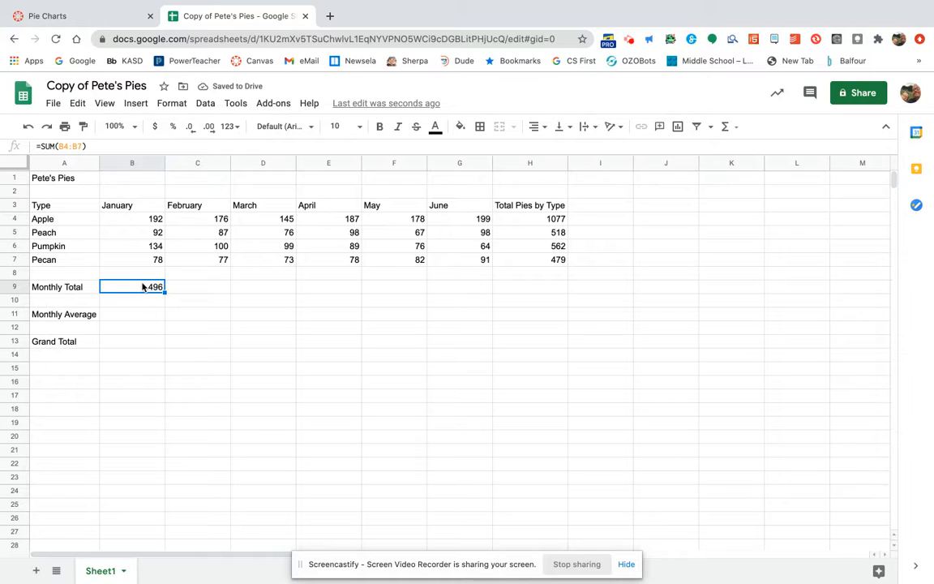
drag(163, 291, 455, 290)
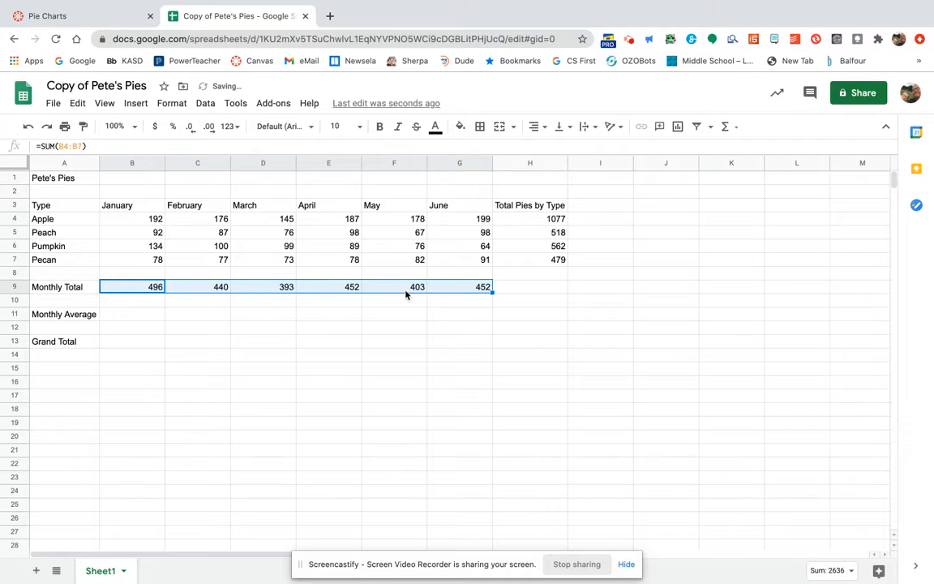
Enter January's monthly average in B11 as an AVERAGE of B4:B7 and fill the formula across to G11
click(127, 318)
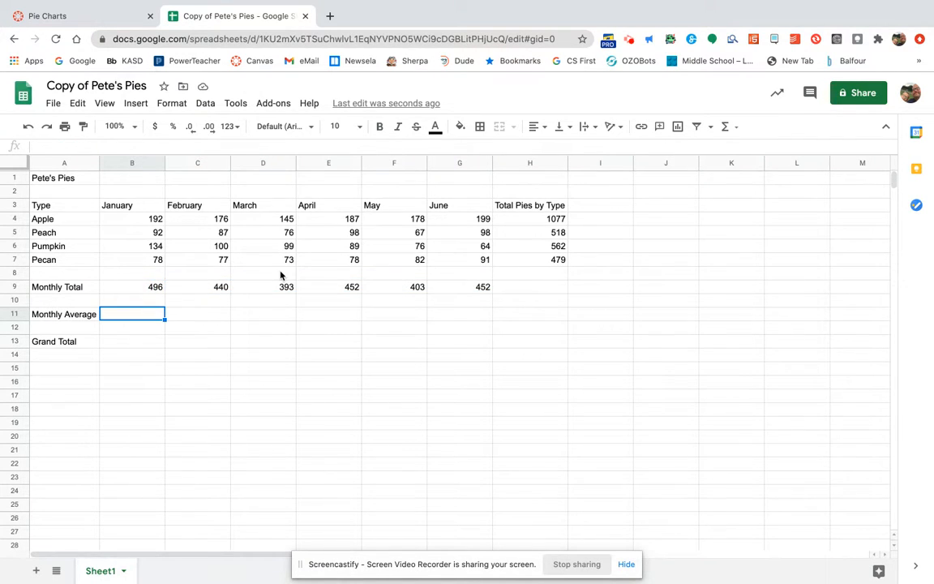
click(727, 128)
click(738, 169)
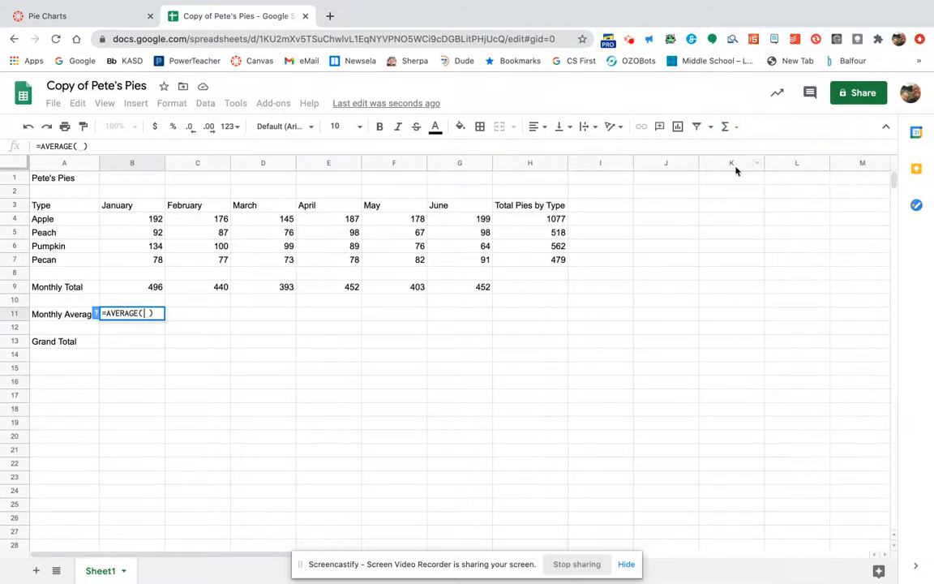
click(156, 222)
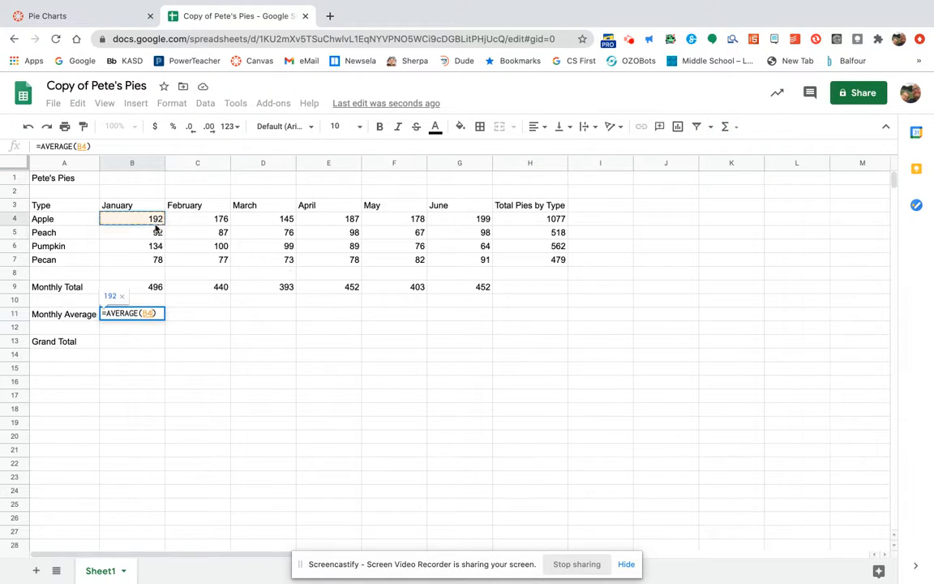
drag(157, 224, 156, 260)
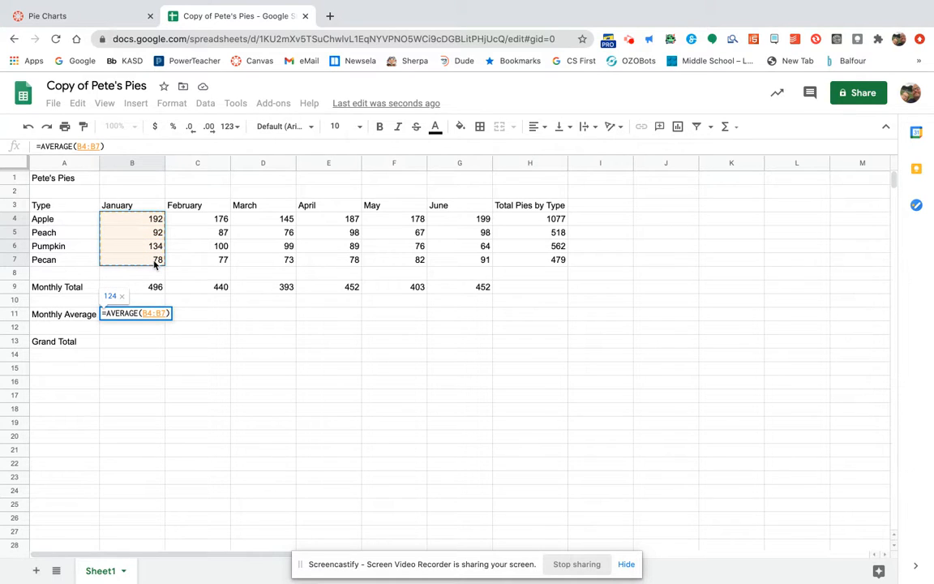
key(Return)
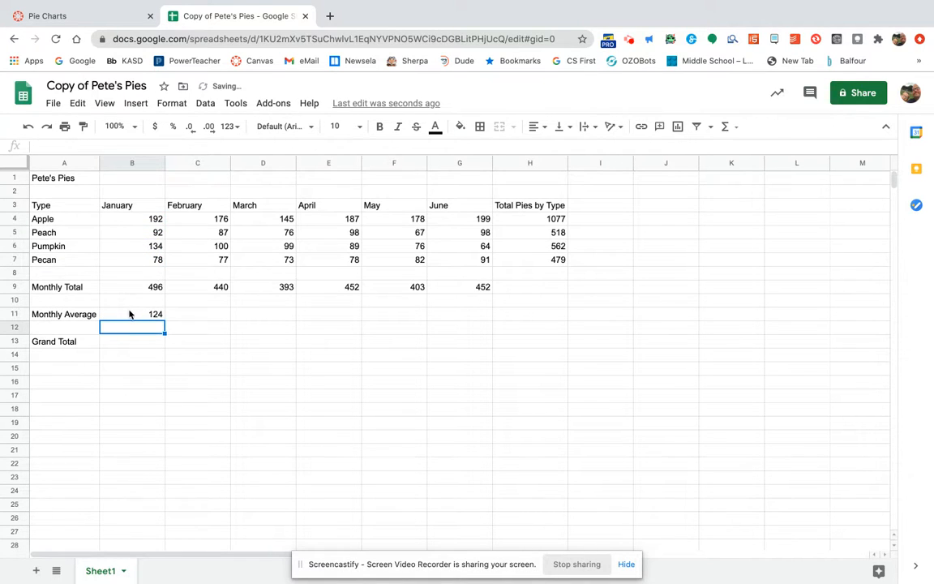
click(129, 314)
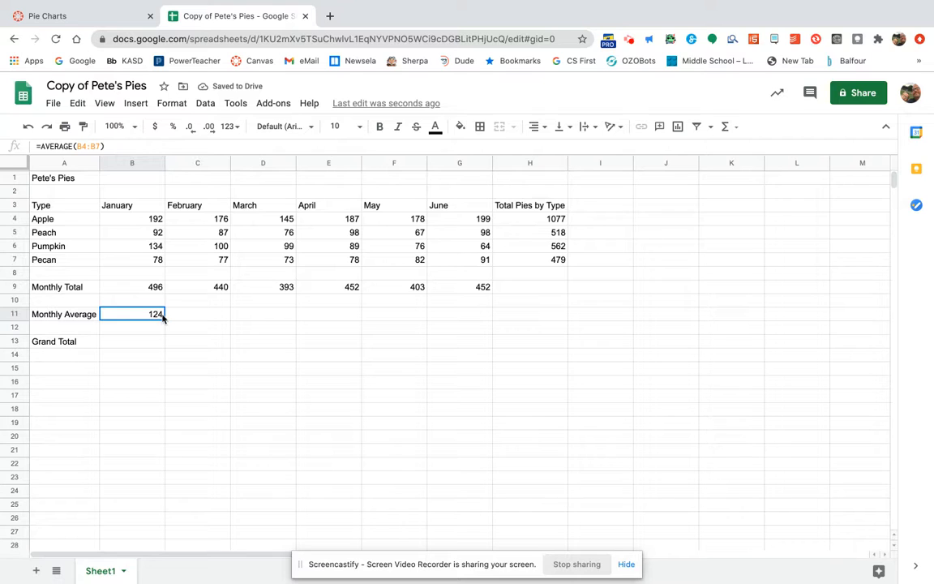
drag(165, 320, 450, 322)
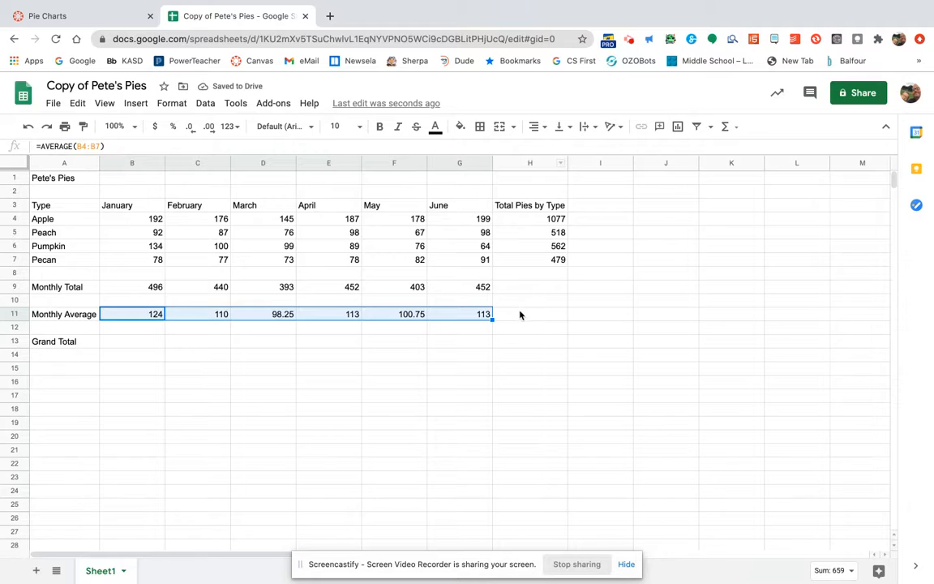
Calculate the grand total in B13 with a SUM of H4:H7
click(121, 342)
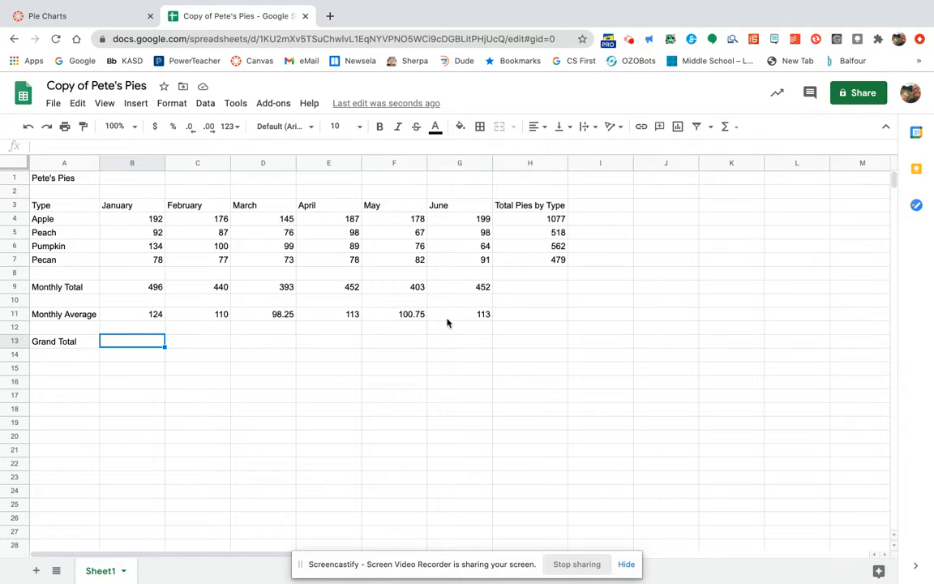
click(726, 127)
click(729, 147)
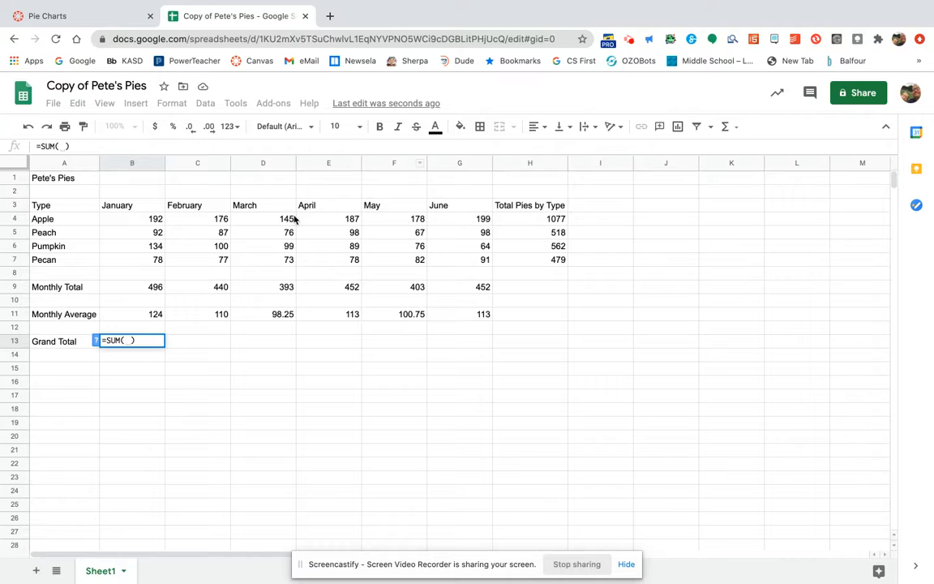
drag(535, 220, 531, 259)
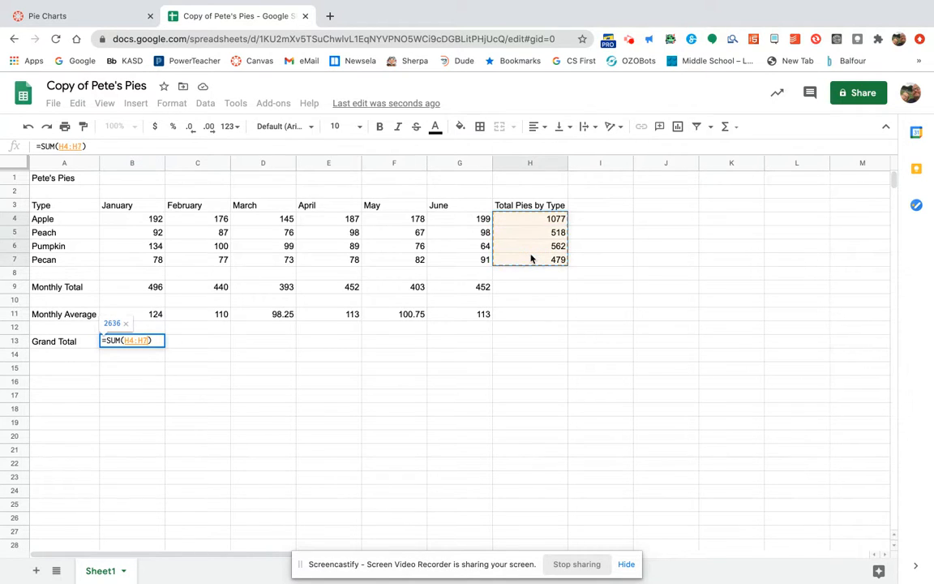
key(Return)
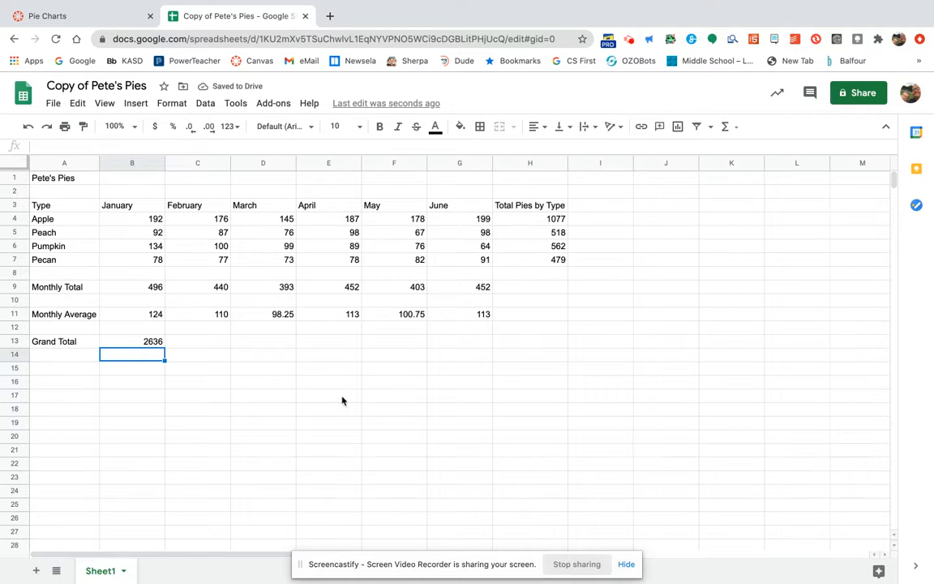
Center the contents of cells B2:H17 horizontally
click(271, 423)
drag(136, 192, 517, 399)
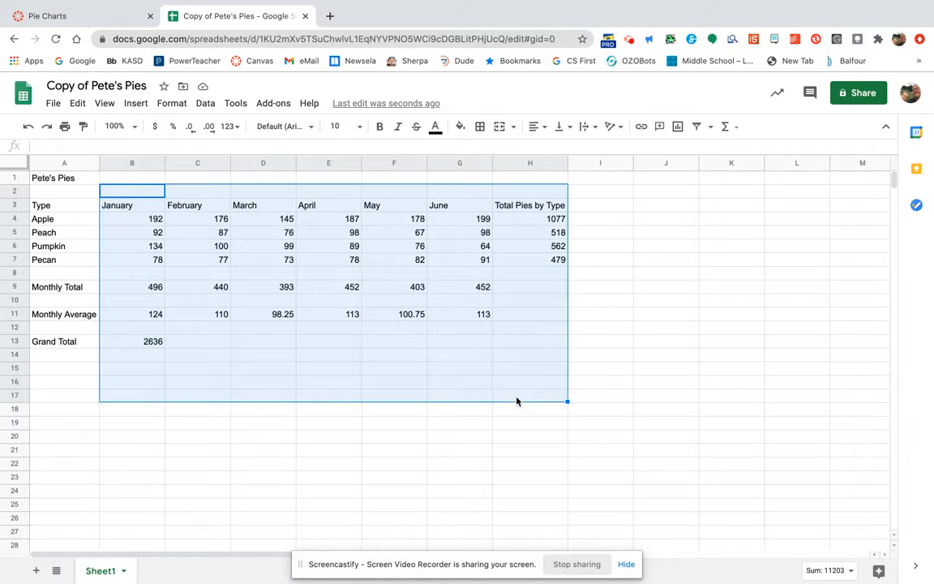
click(544, 129)
click(551, 148)
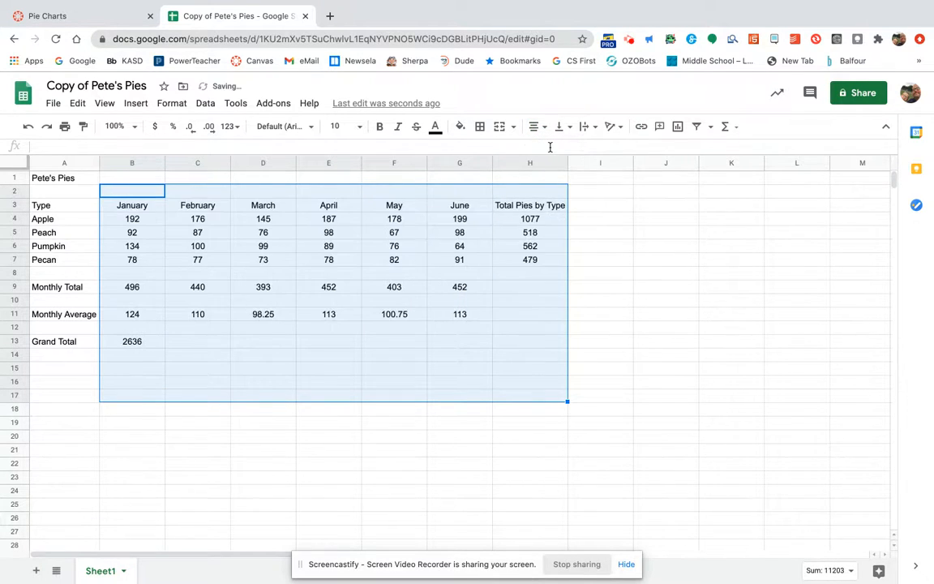
click(247, 430)
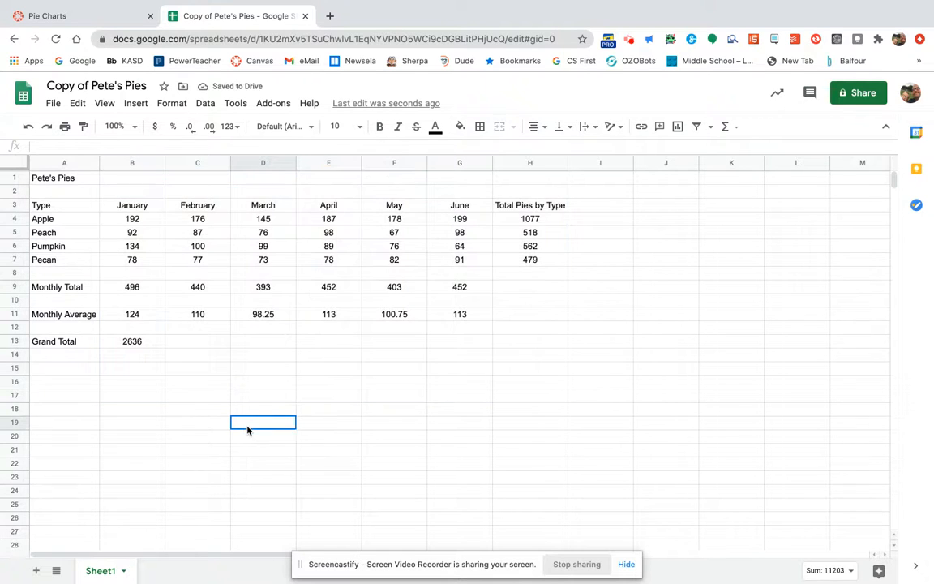
Bold the header row 3 and show the Monthly Average values in row 11 with no decimal places
click(15, 206)
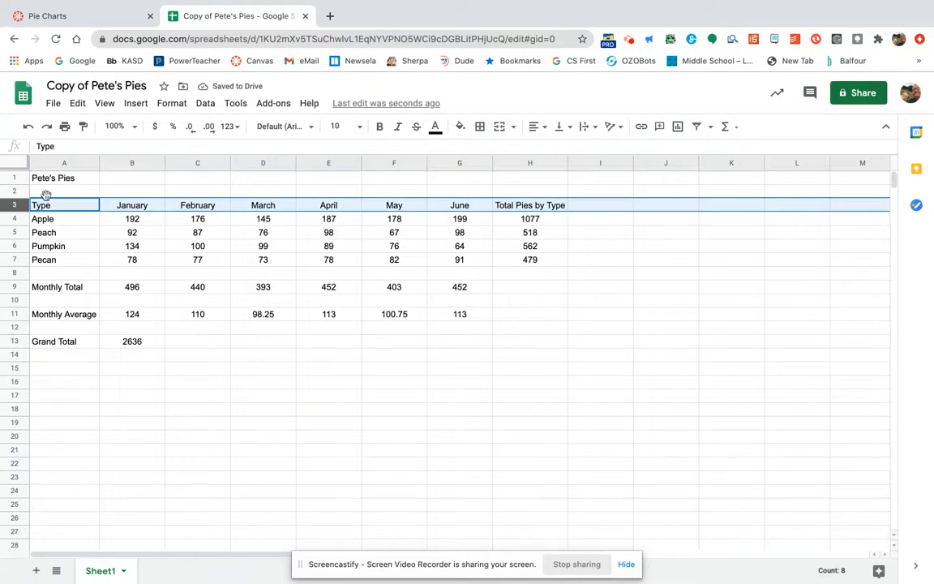
click(379, 128)
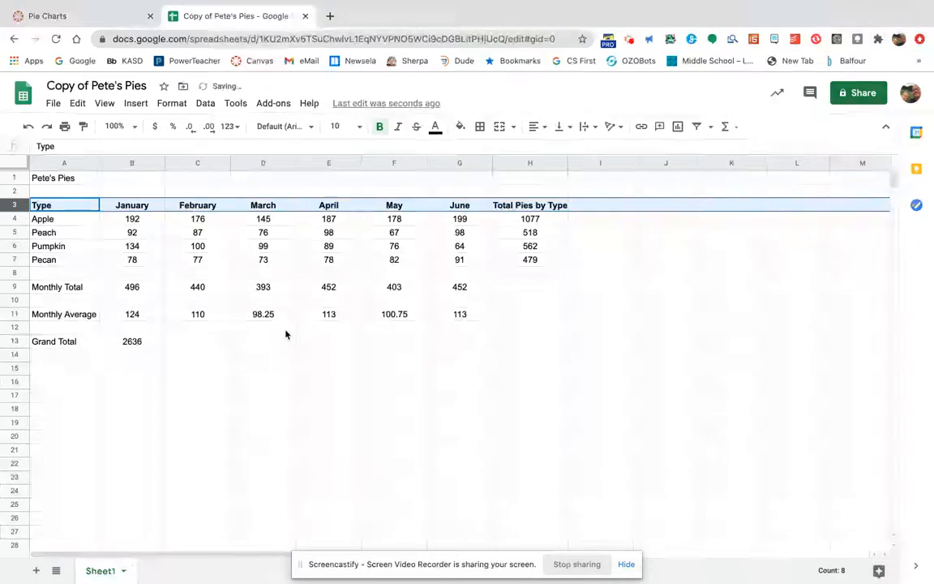
click(12, 313)
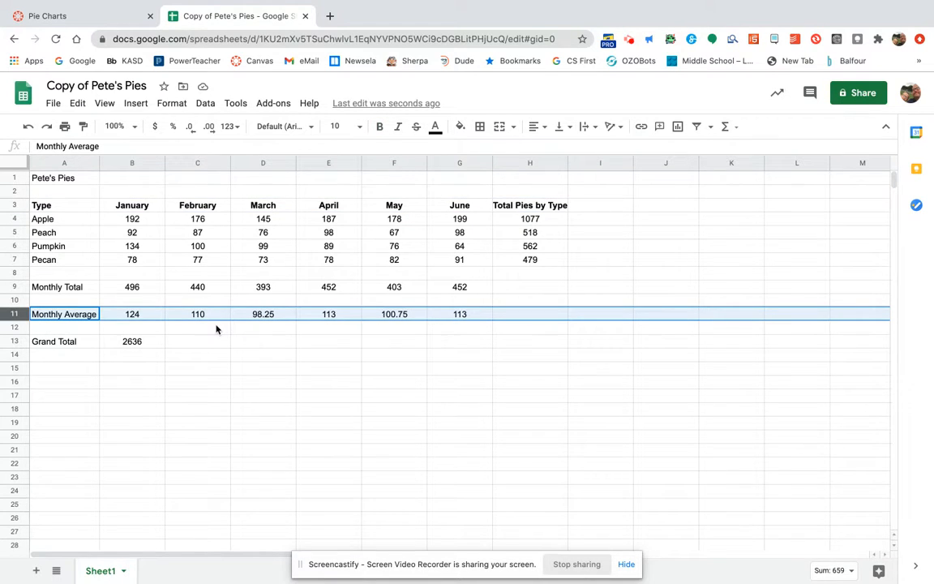
click(191, 134)
click(190, 133)
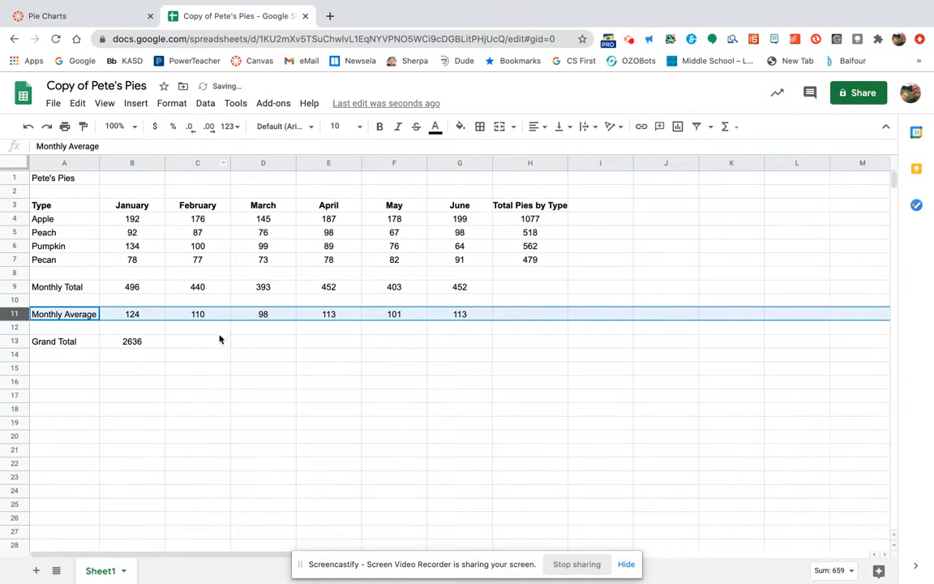
click(275, 374)
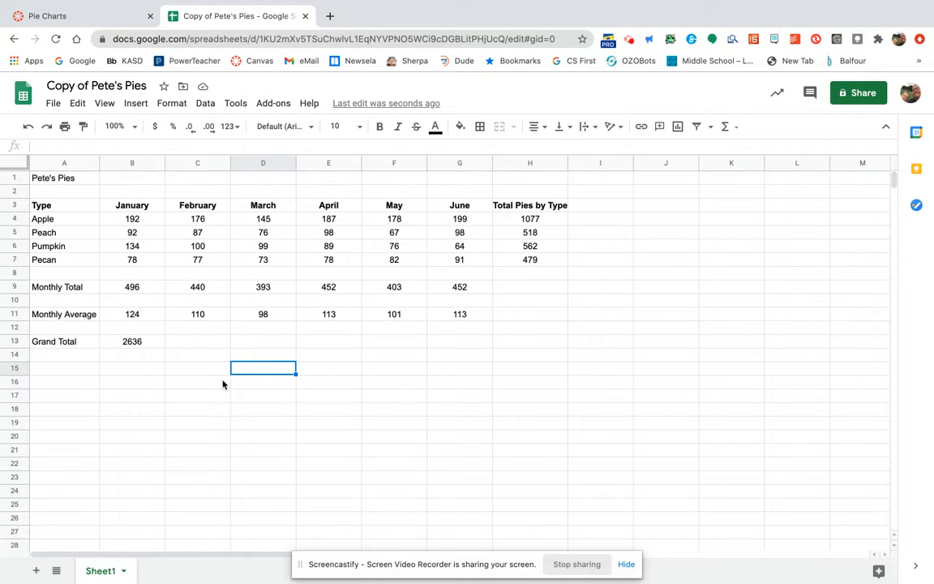
Insert a pie chart of the pie types in A4:A7 against their totals in H4:H7
drag(71, 220, 70, 260)
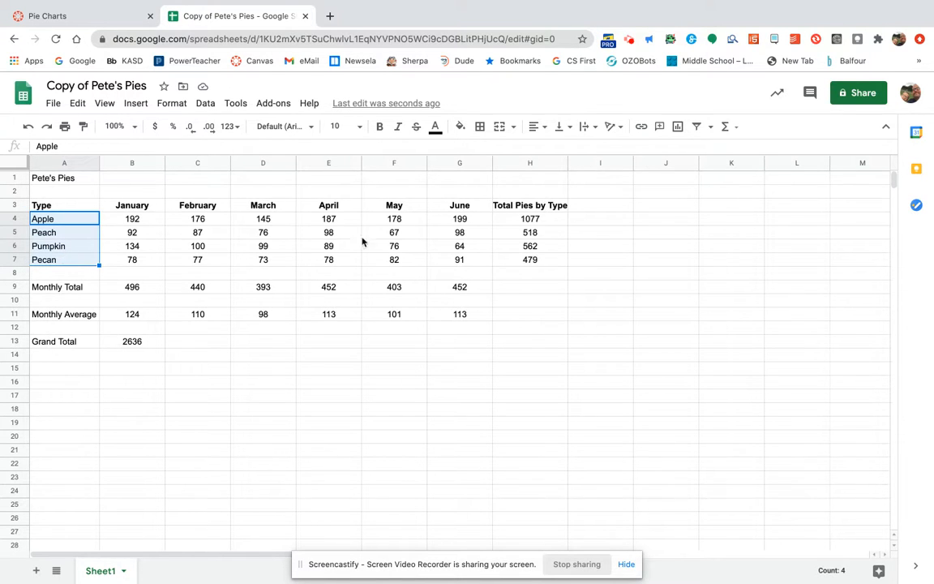
drag(511, 223, 508, 259)
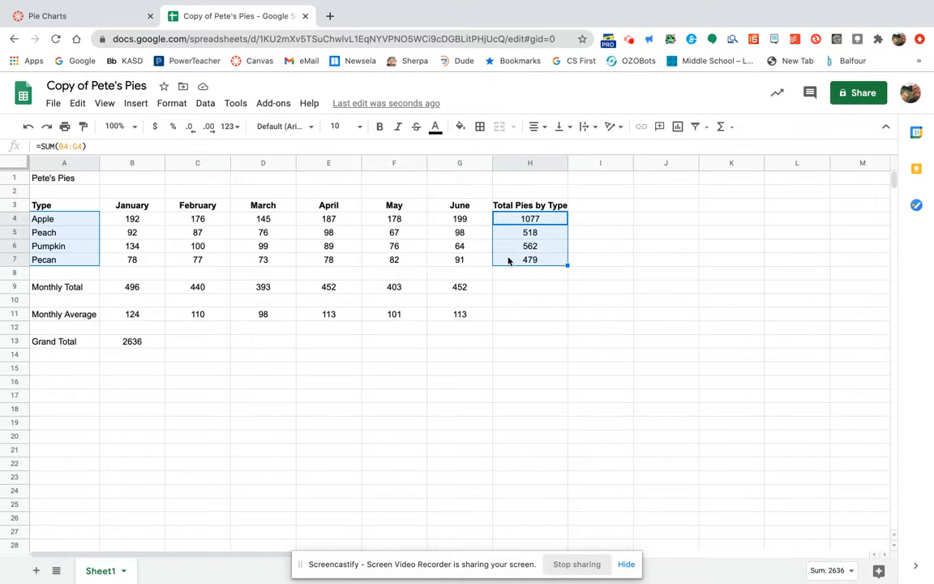
click(678, 128)
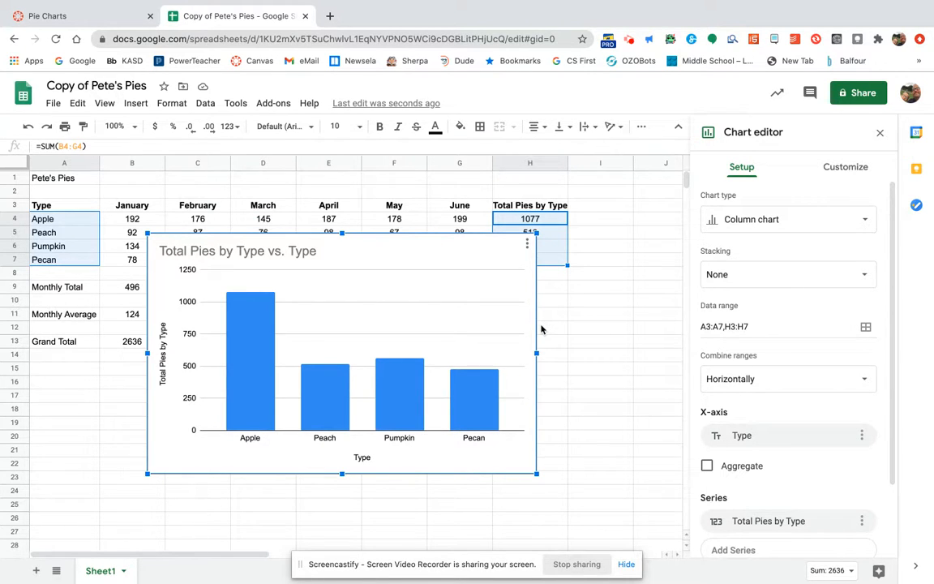
click(752, 225)
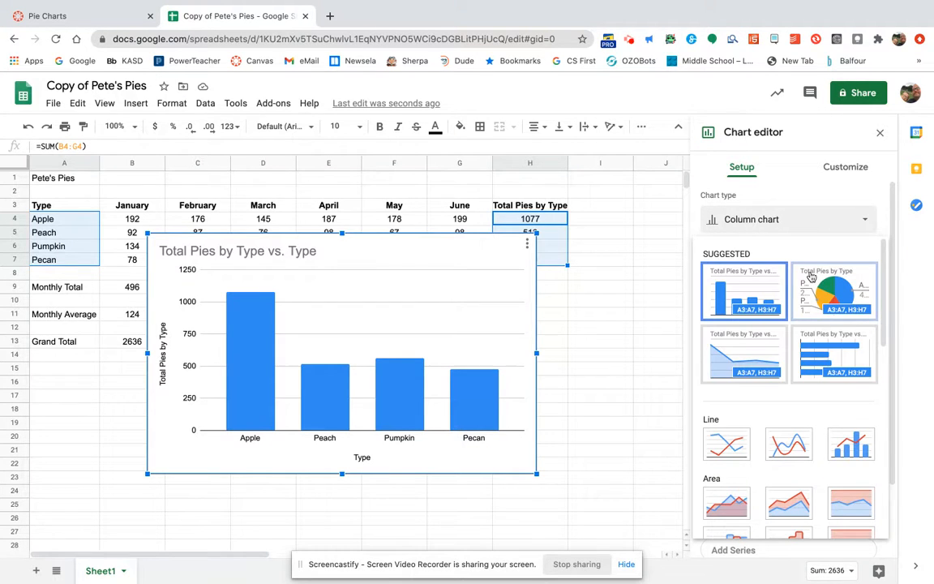
scroll(786, 347, down, 5)
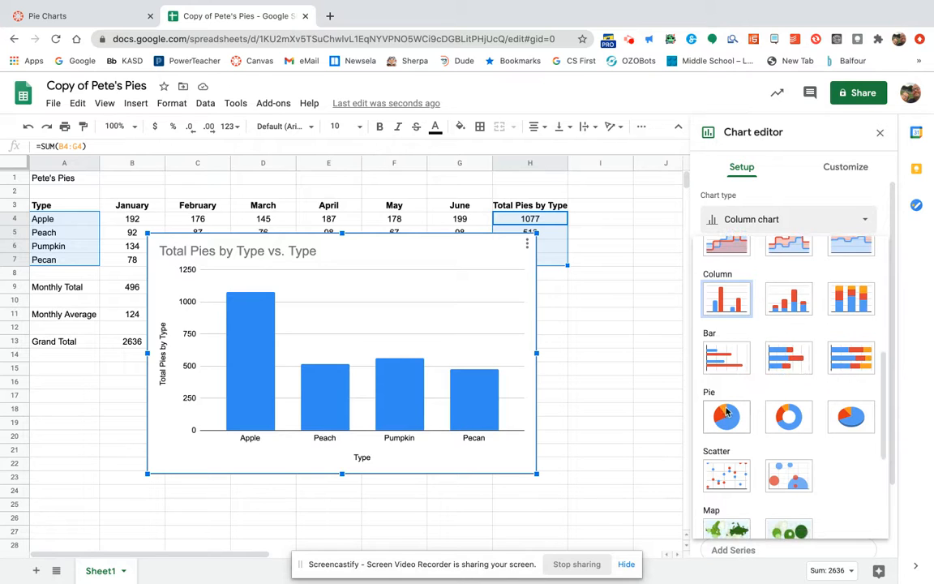
click(728, 412)
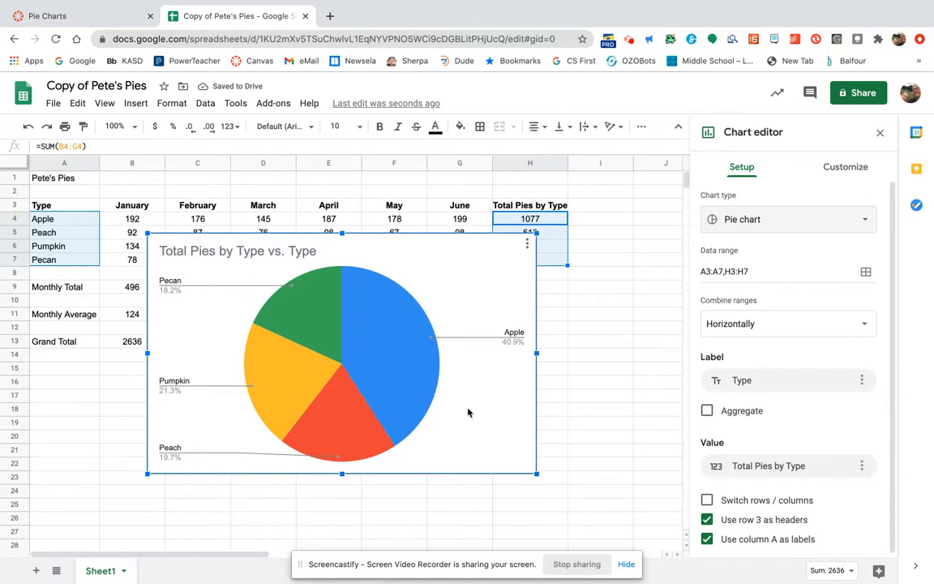
Color the chart's Apple slice red and its Peach slice golden yellow
click(394, 339)
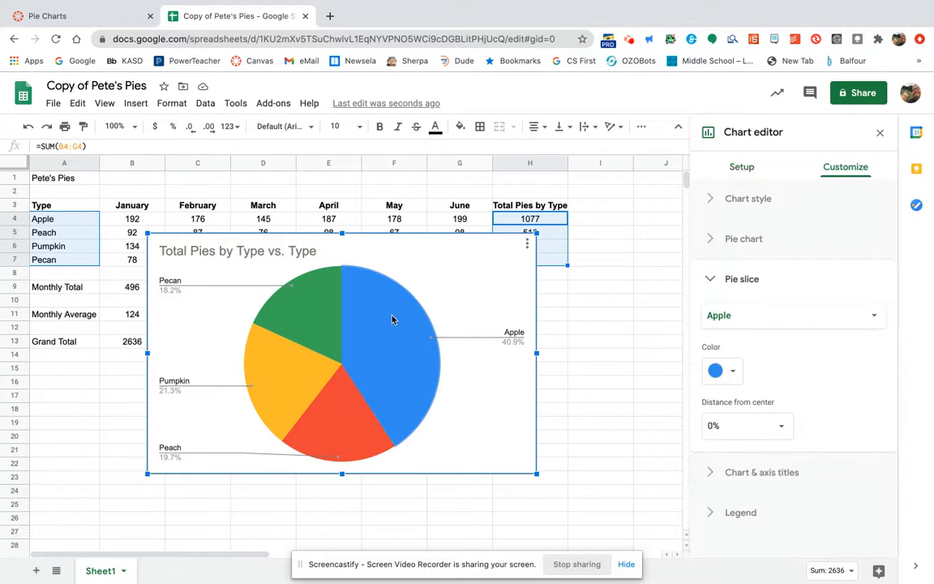
click(730, 373)
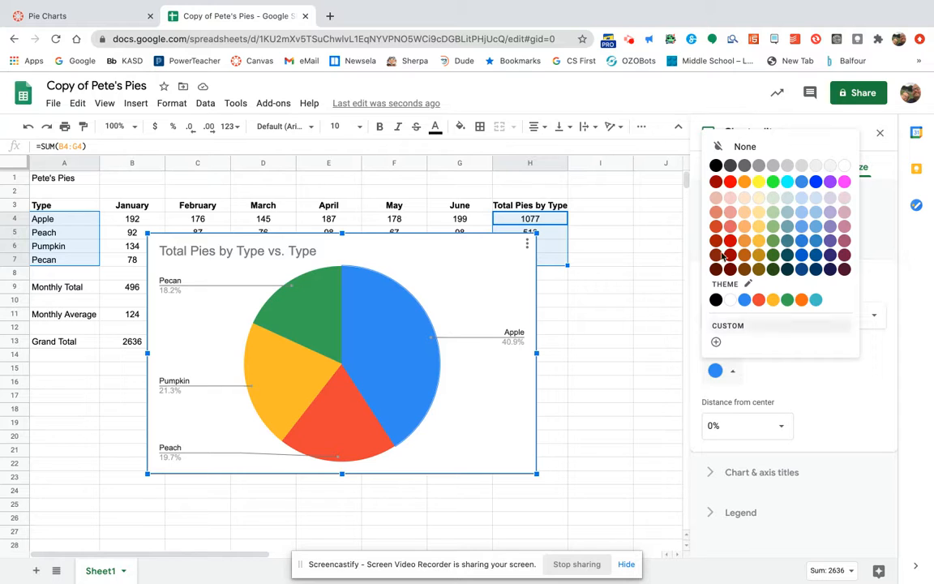
click(731, 181)
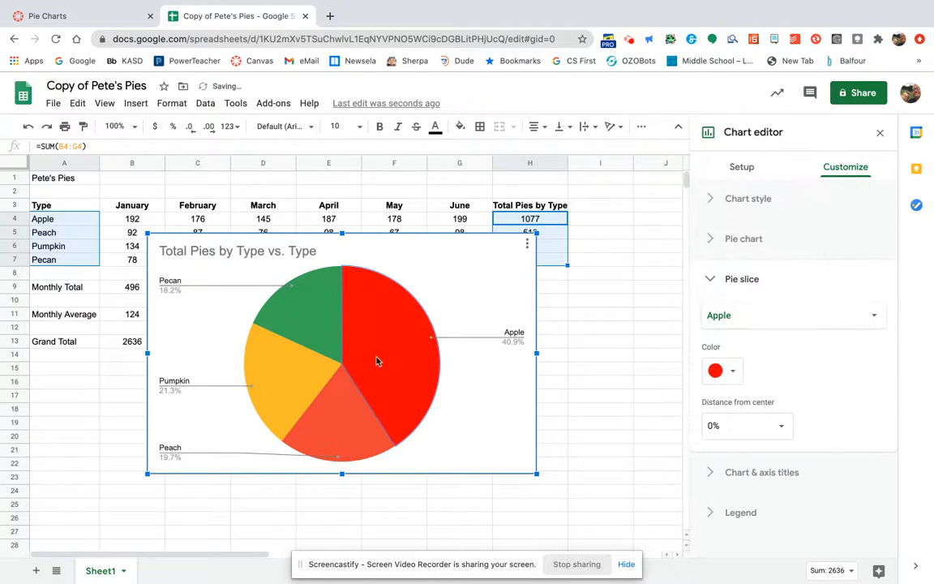
click(344, 409)
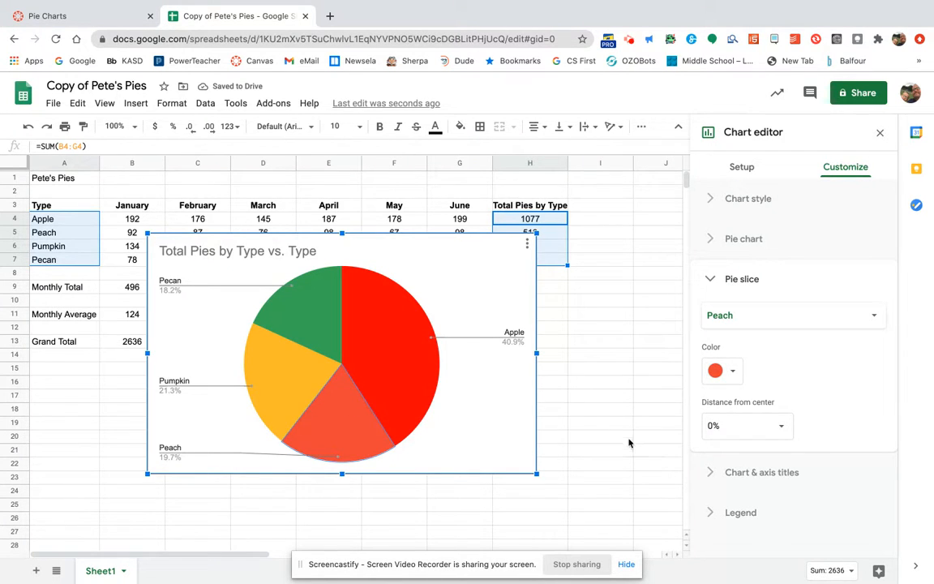
click(726, 371)
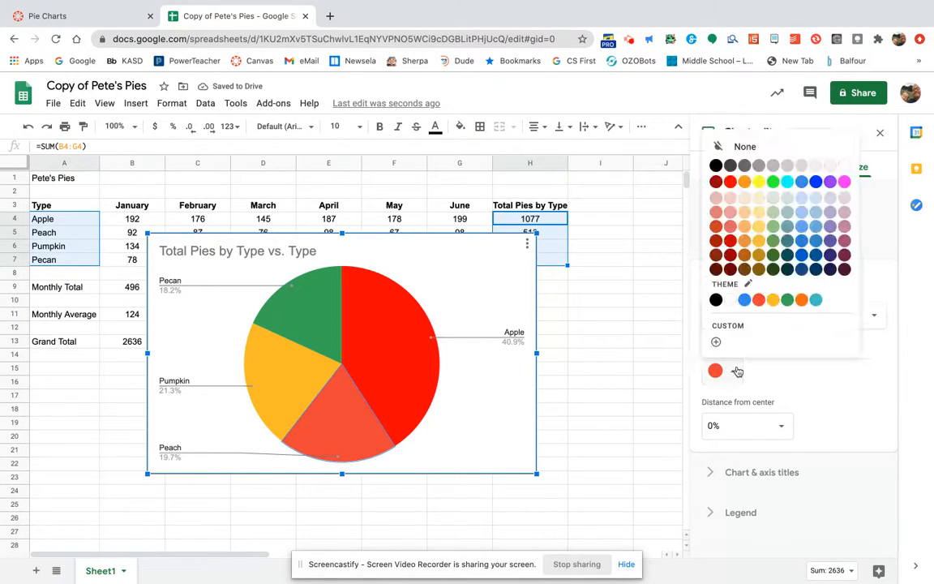
click(760, 256)
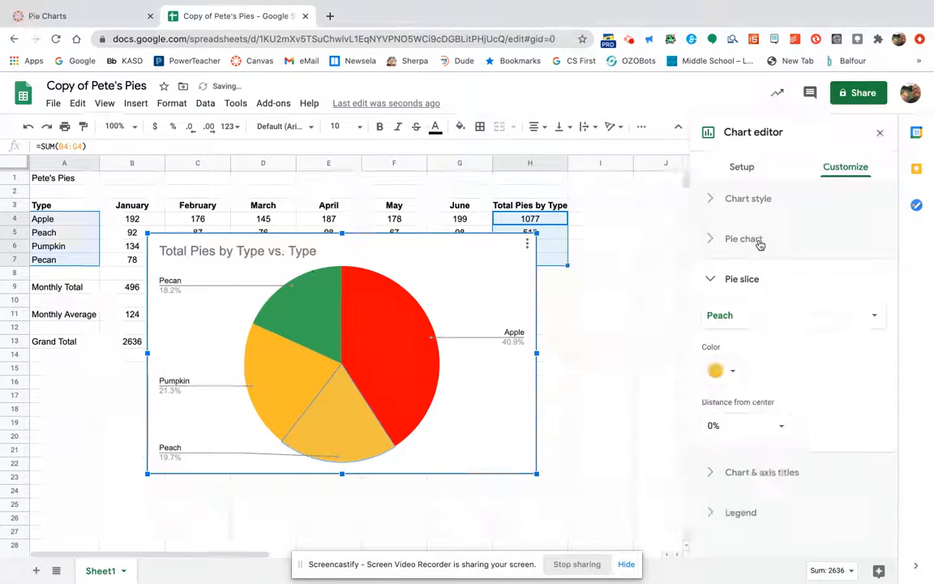
Color the Pumpkin slice orange and close the chart editor
click(279, 361)
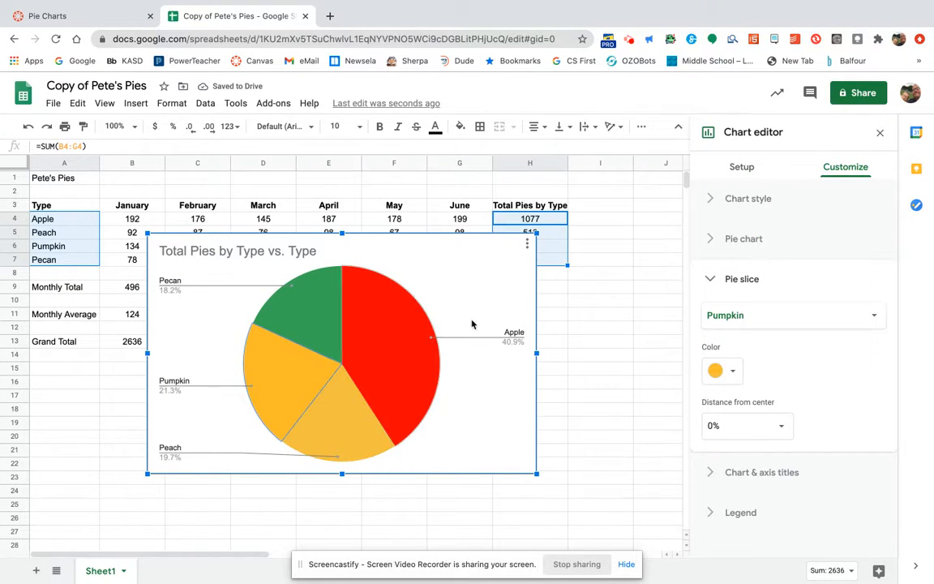
click(722, 371)
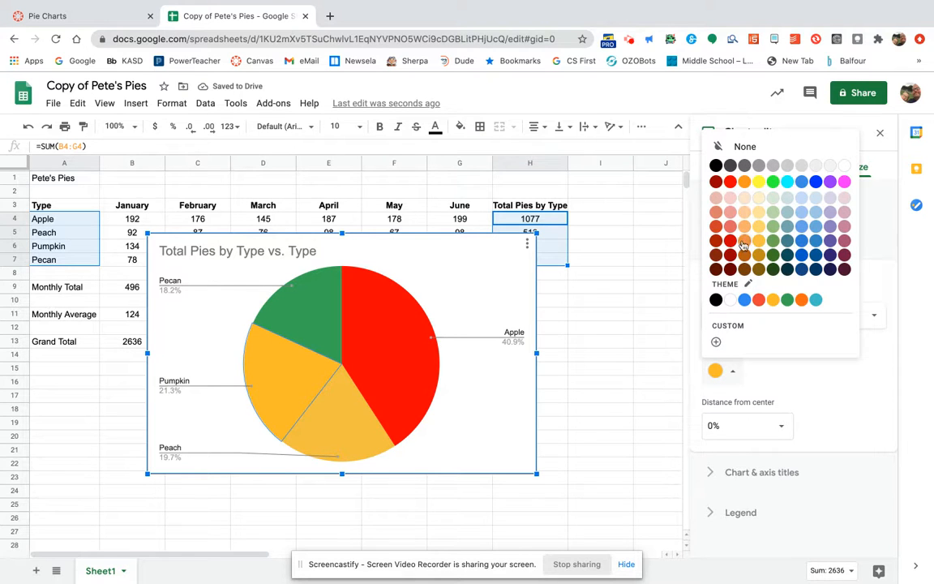
click(745, 186)
click(618, 388)
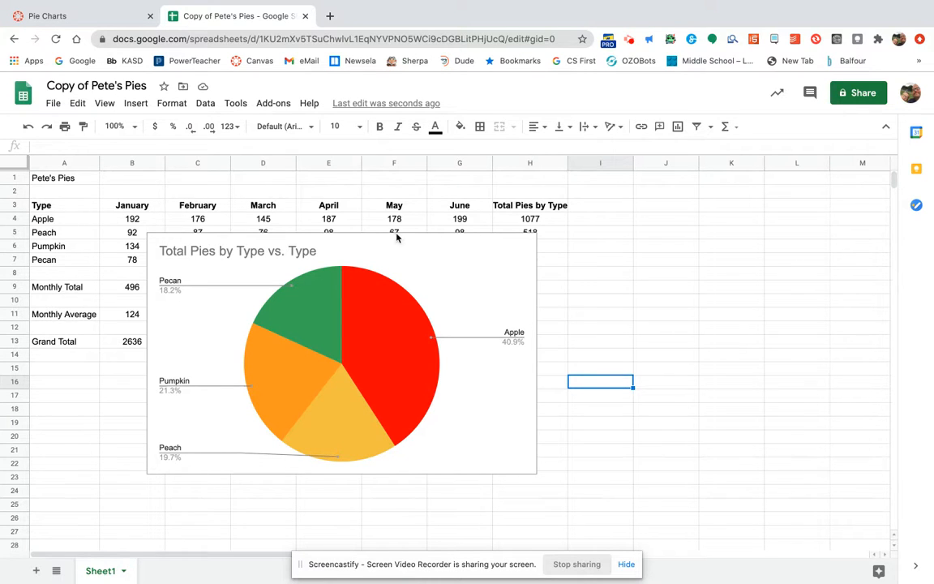
Move the pie chart below the pie data so its upper-left corner sits in cell C13
click(502, 314)
drag(473, 266, 541, 374)
scroll(647, 339, down, 2)
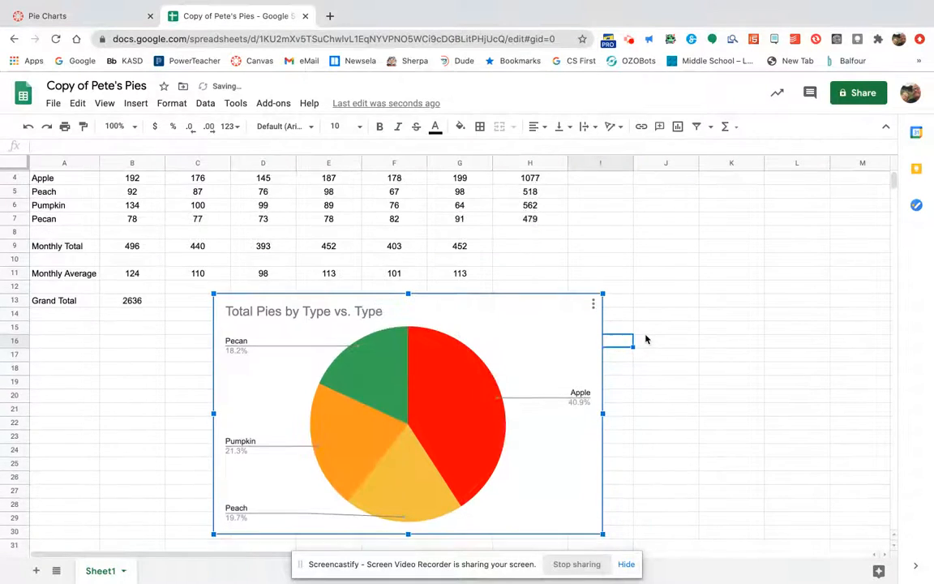
scroll(646, 339, up, 1)
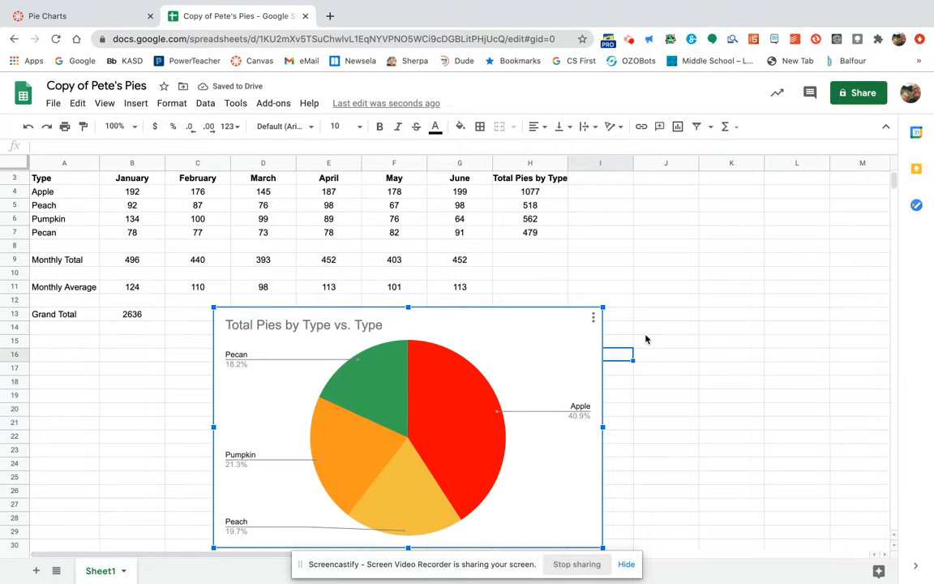
Switch to Canvas and open the Computers 8 course home page to view the Cycle Nine assignments
click(80, 15)
click(87, 163)
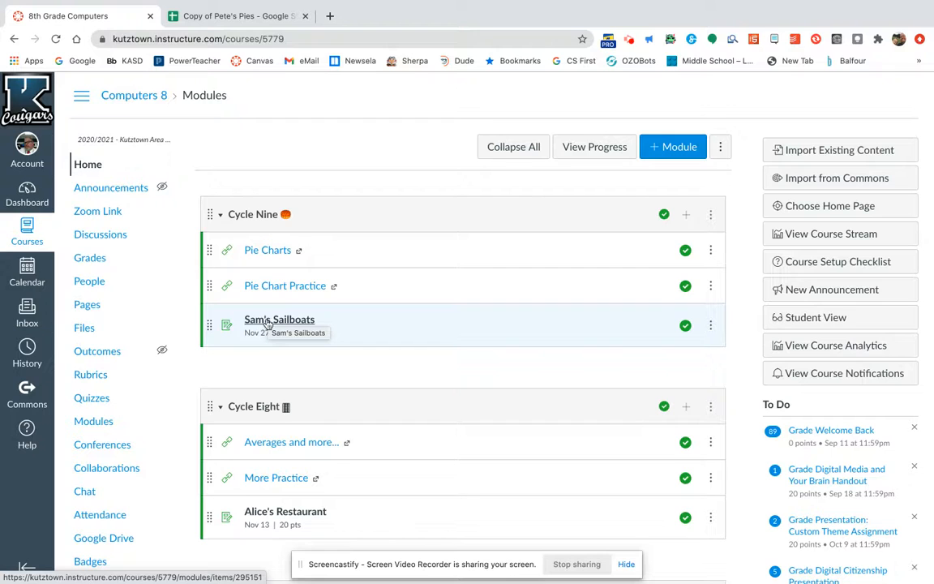
scroll(267, 328, down, 1)
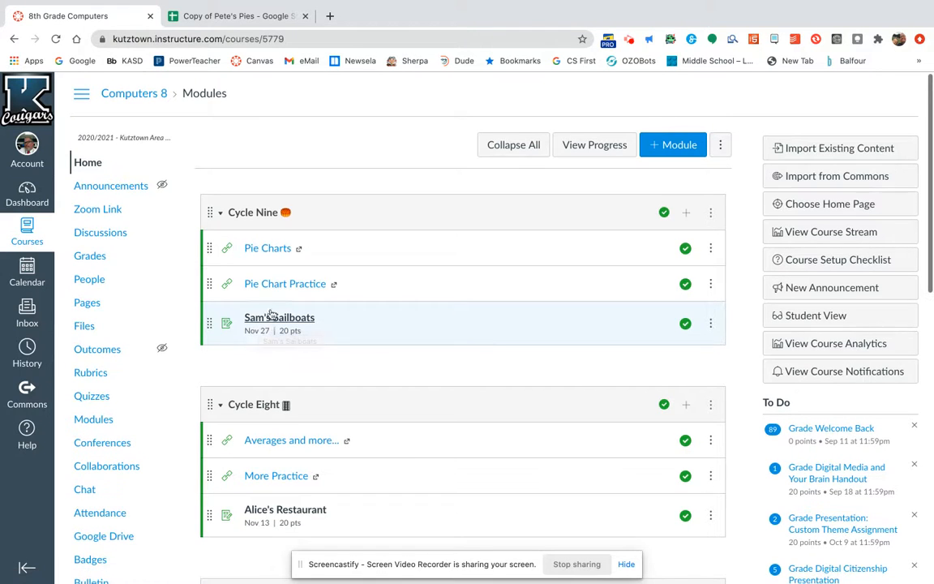